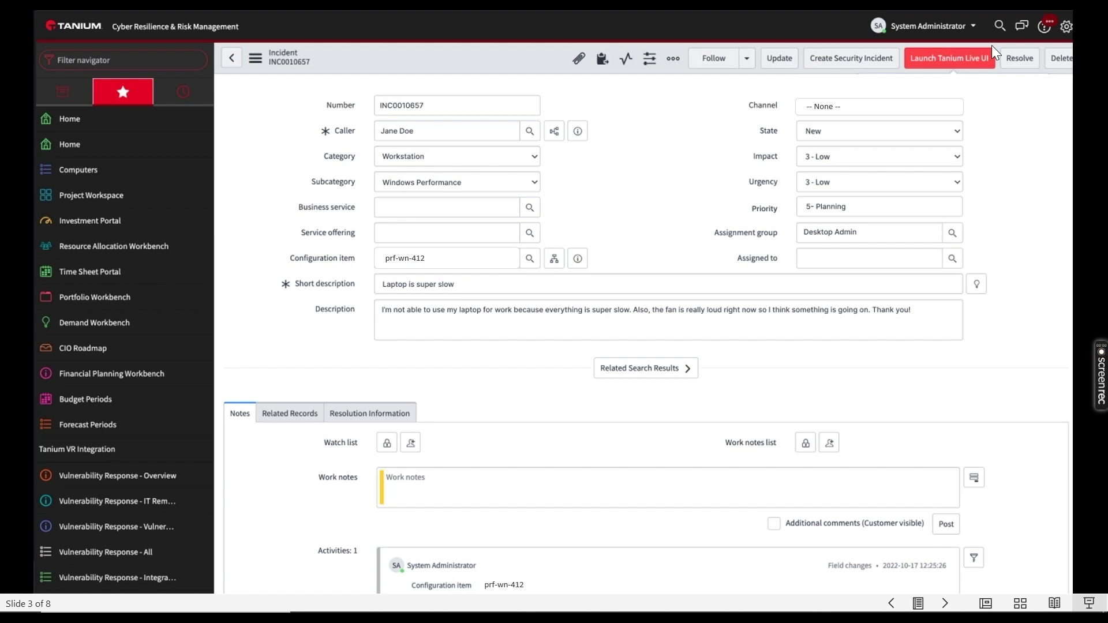
Launch the Tanium Live UI from the incident and review the endpoint's available time scopes and CPU activity on the Investigate view
click(991, 45)
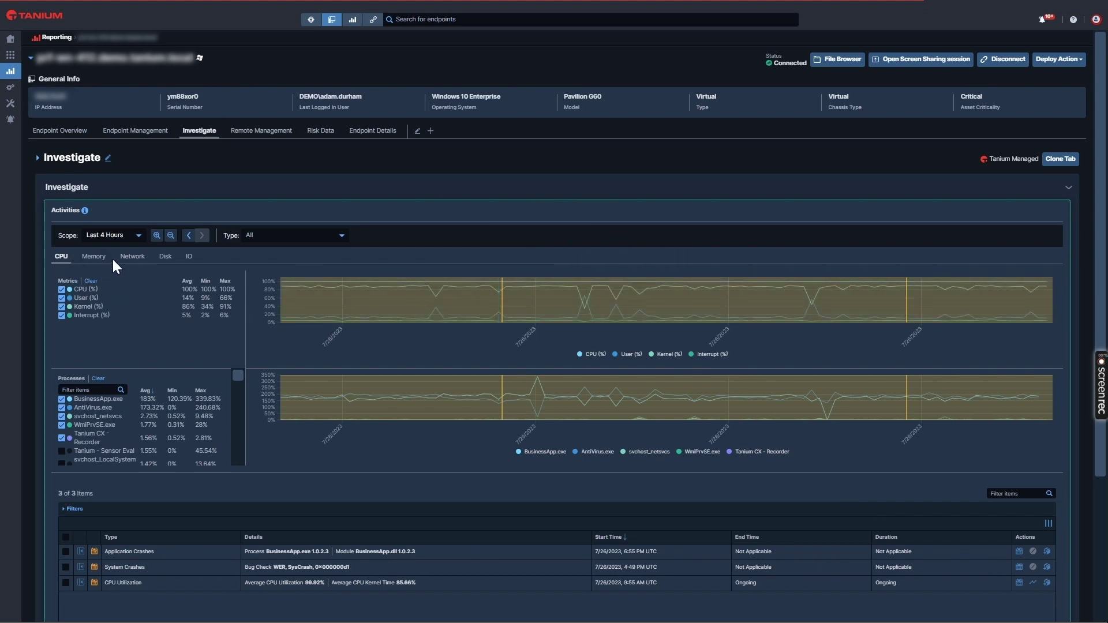
click(139, 237)
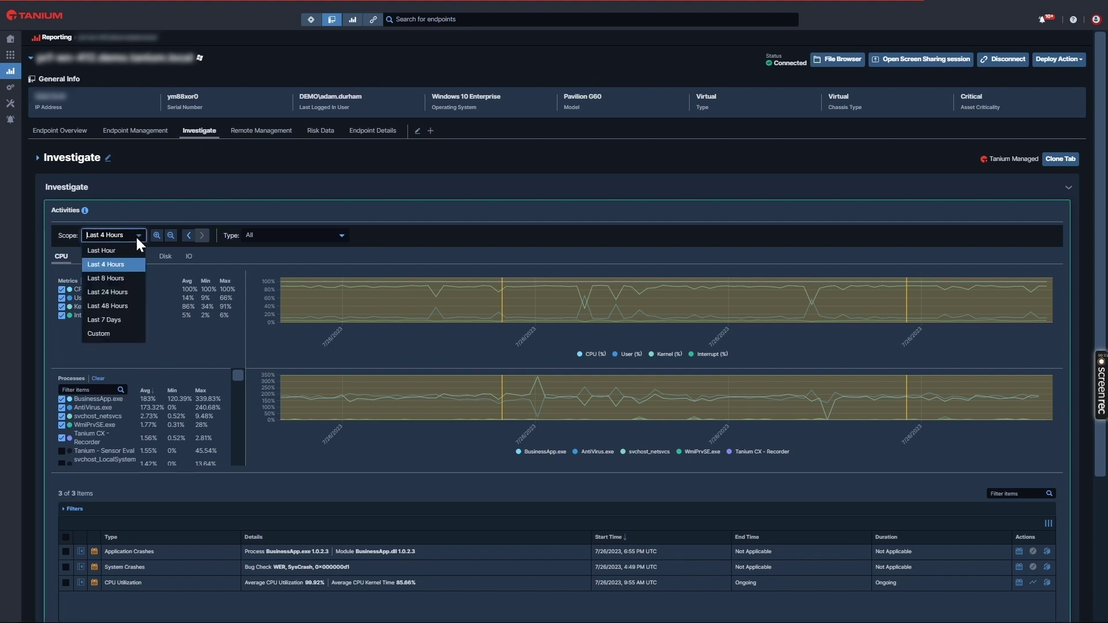
click(186, 219)
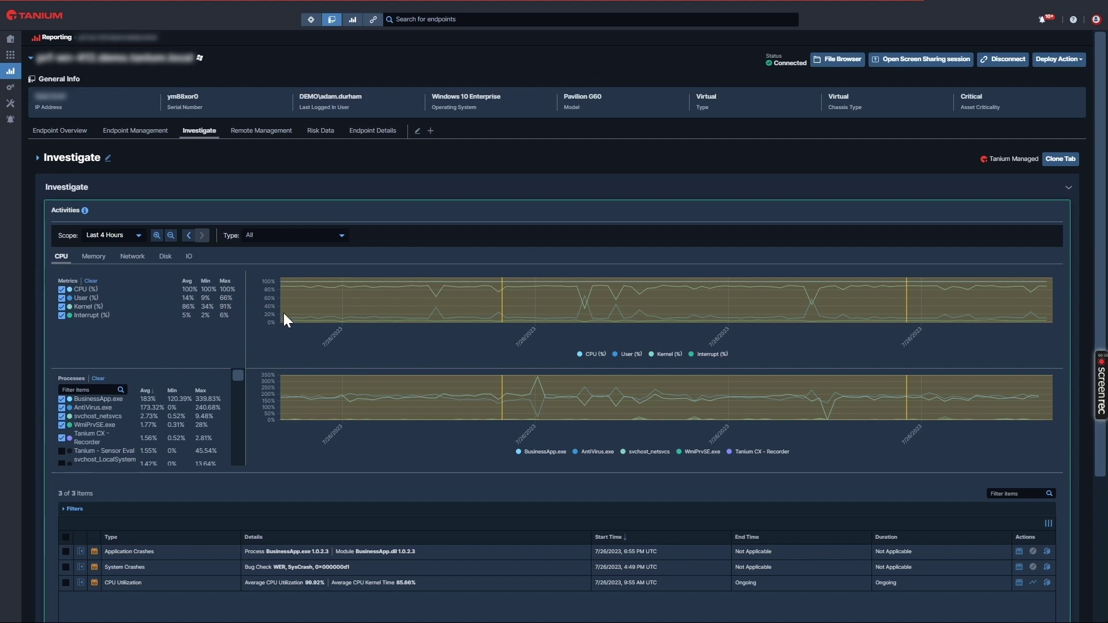
mouse_move(338, 325)
scroll(872, 346, down, 1)
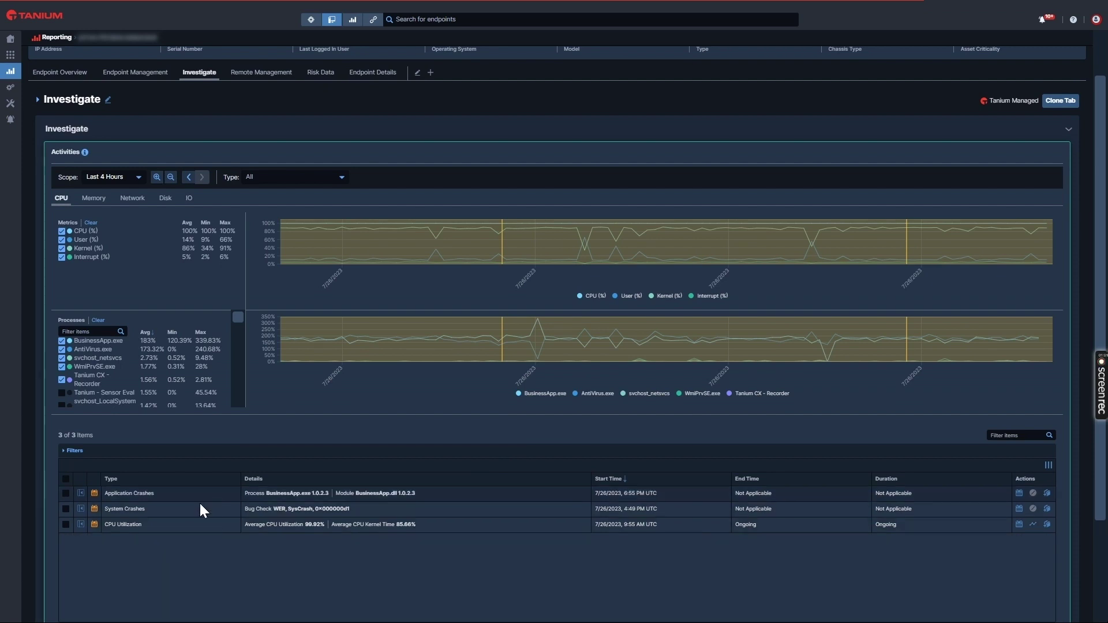
View the details of the CPU Utilization activity and close them
click(81, 524)
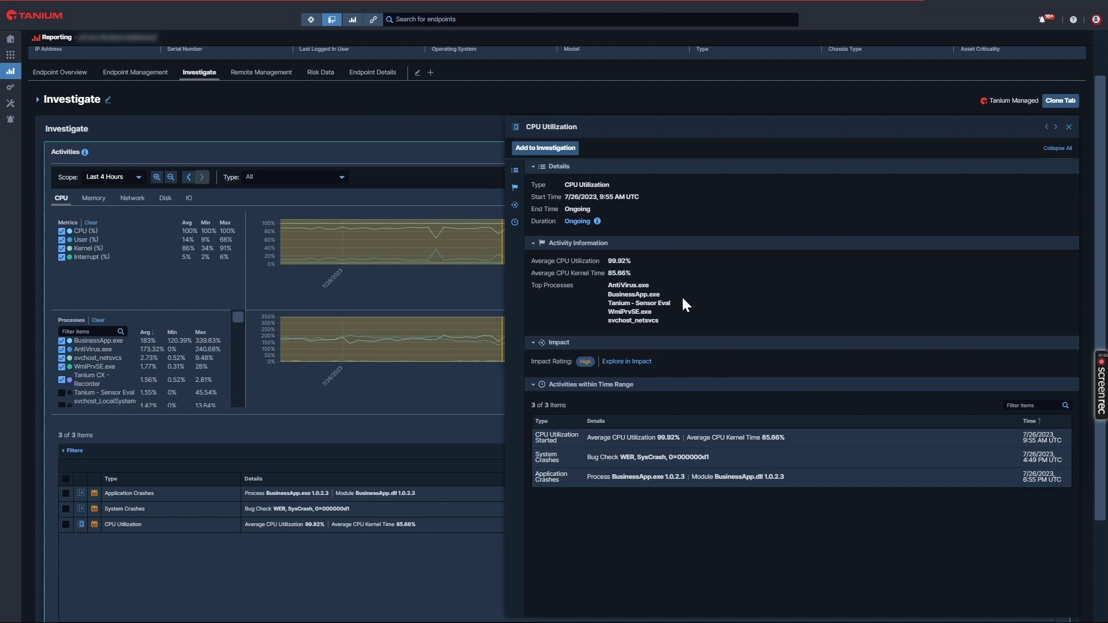
click(1069, 127)
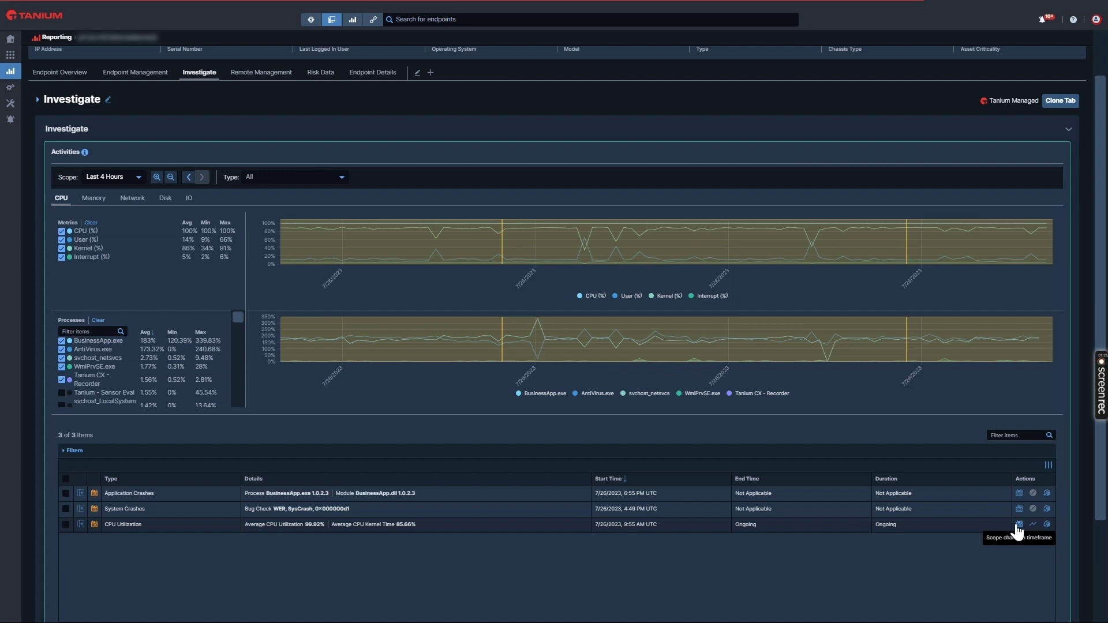
scroll(1020, 555, up, 1)
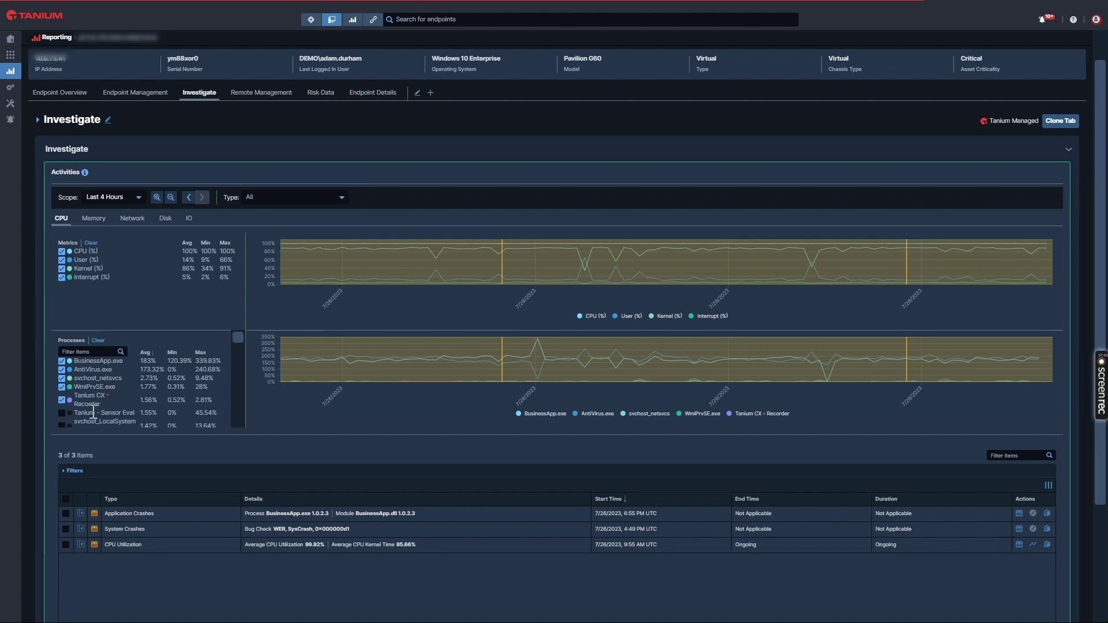
Select the Application Crashes, System Crashes and CPU Utilization activities and start adding them to an investigation
scroll(89, 447, down, 1)
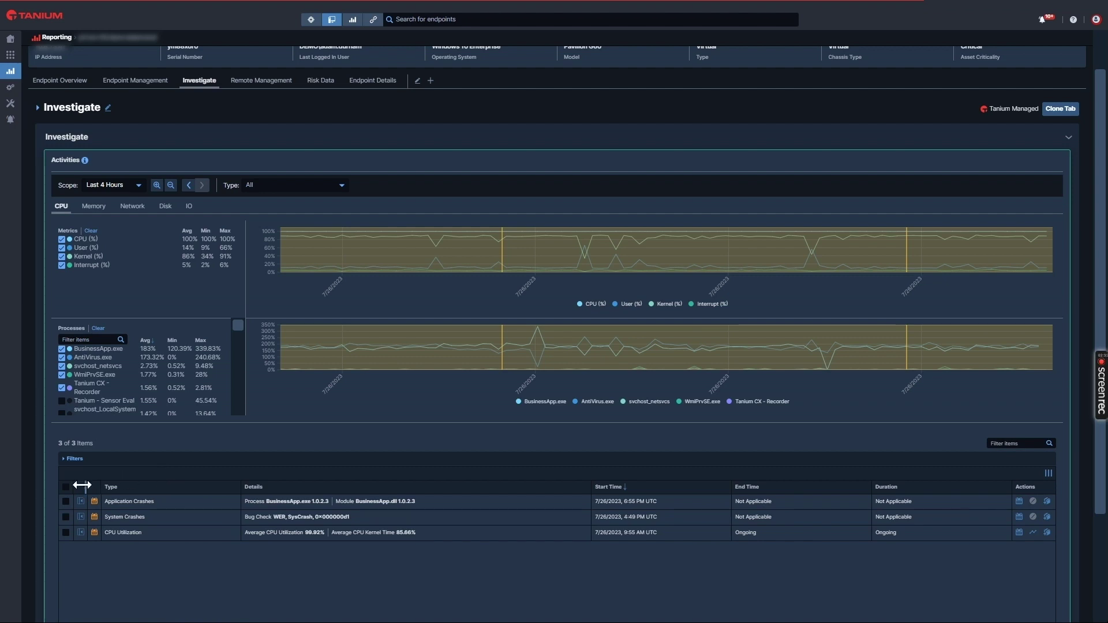
click(66, 501)
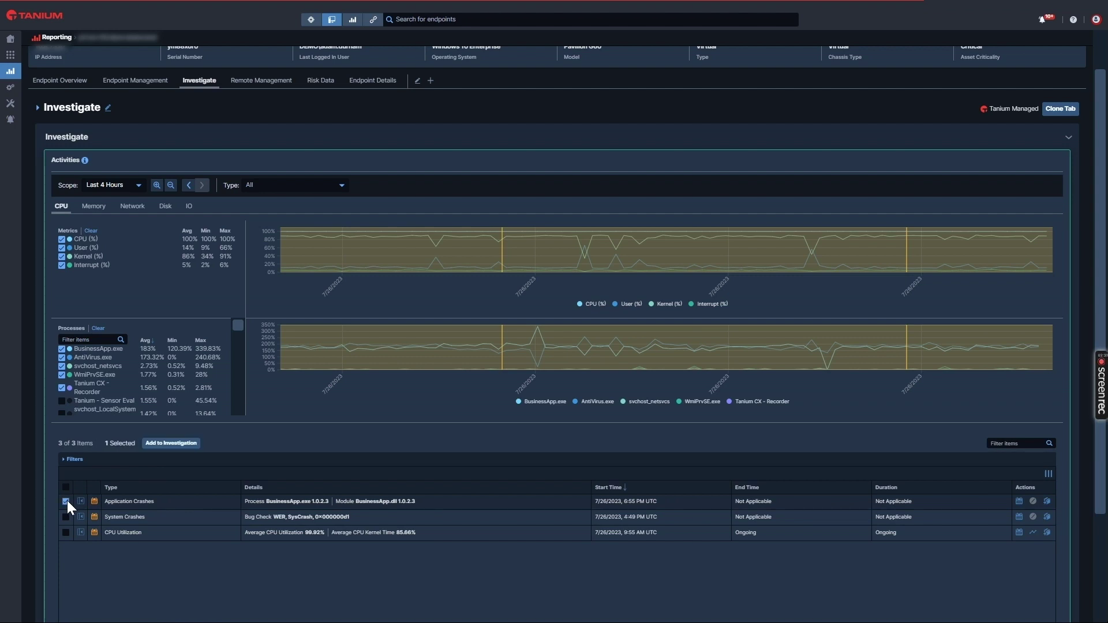
click(66, 517)
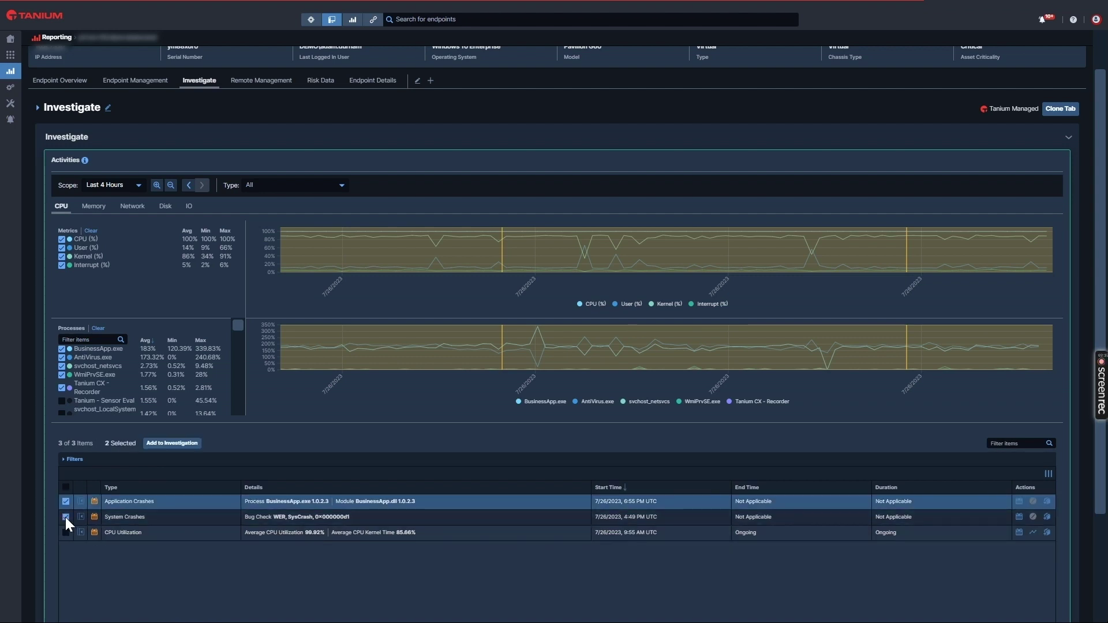
click(66, 532)
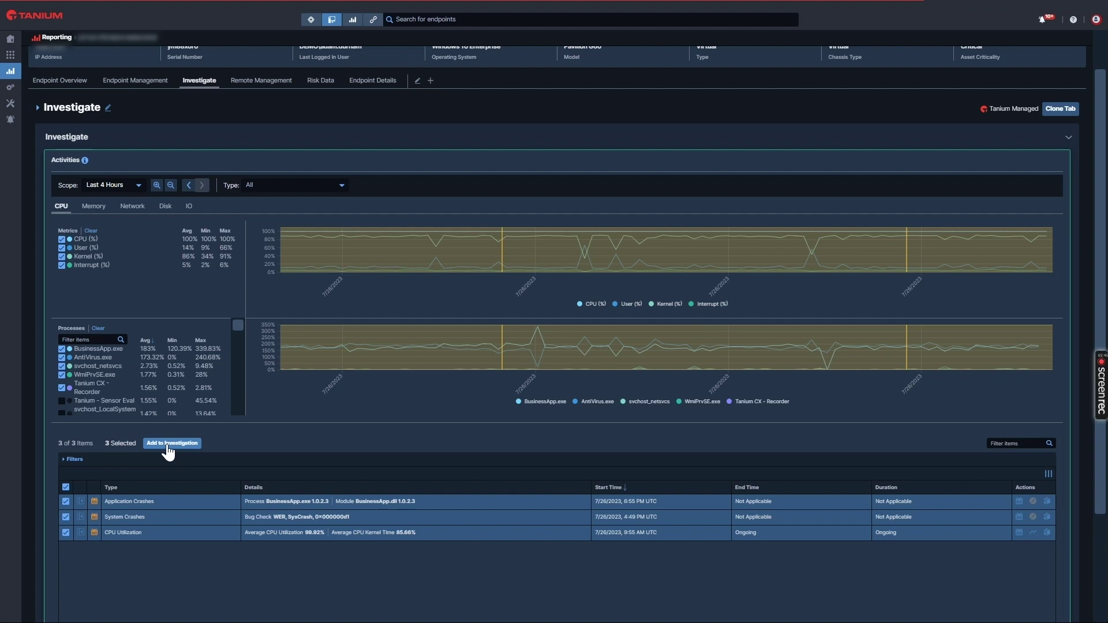
click(168, 446)
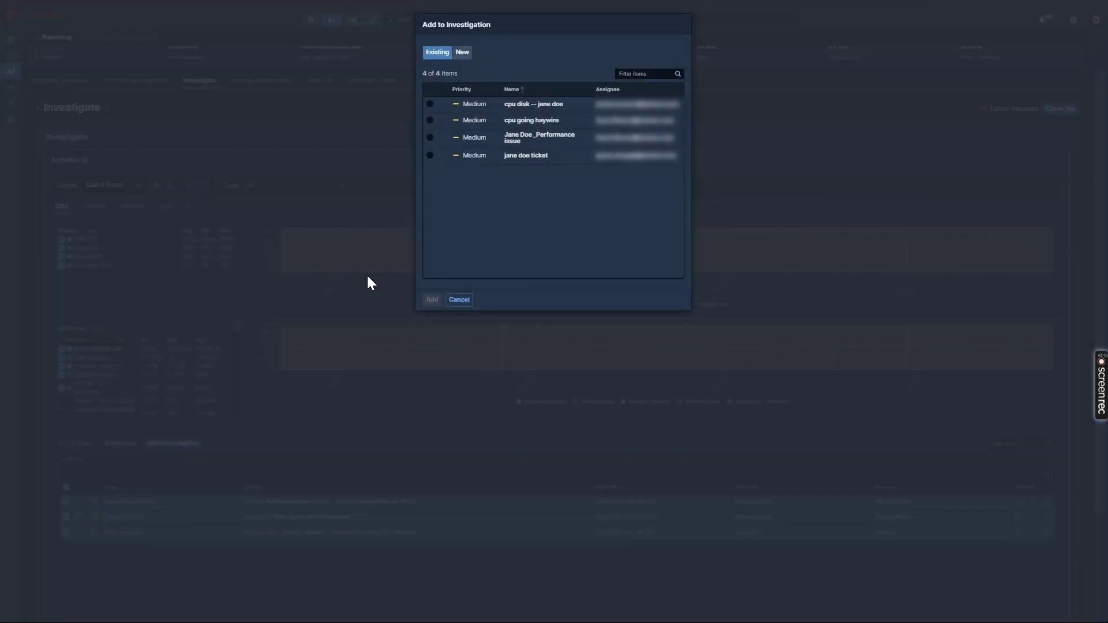
Add the selected activities to a new investigation named "CPU spike" with Medium priority and a chosen assignee
click(465, 58)
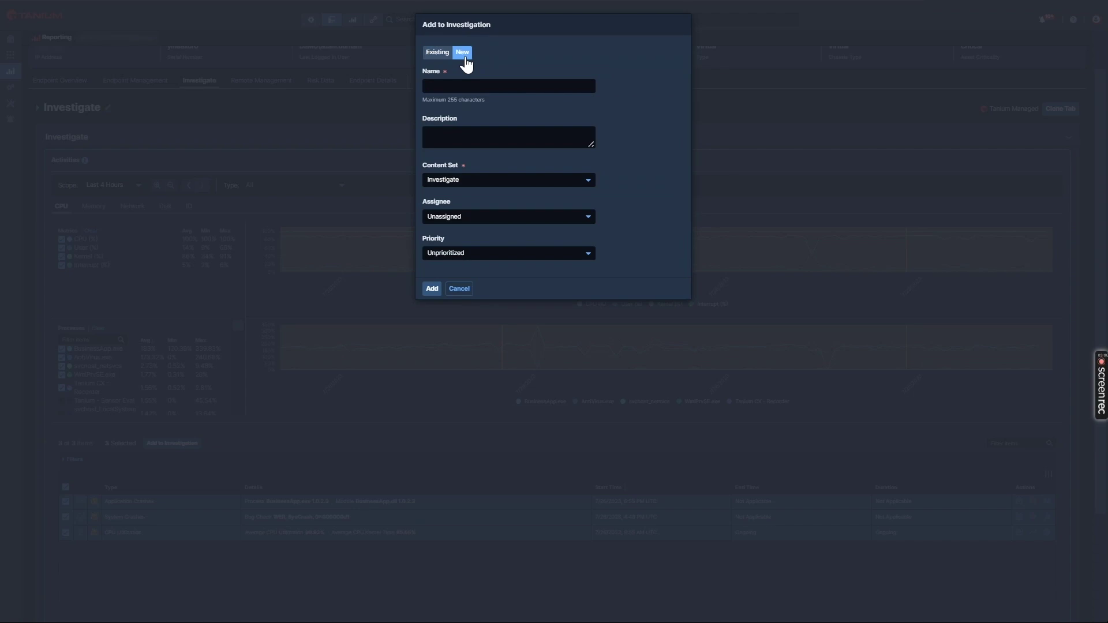
click(519, 255)
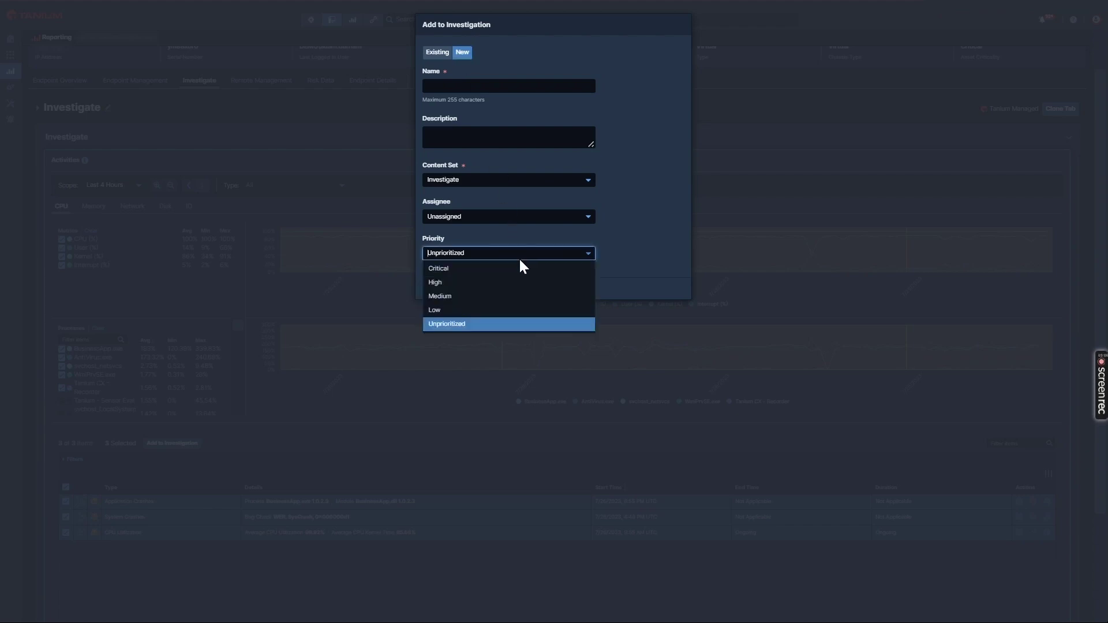
click(507, 299)
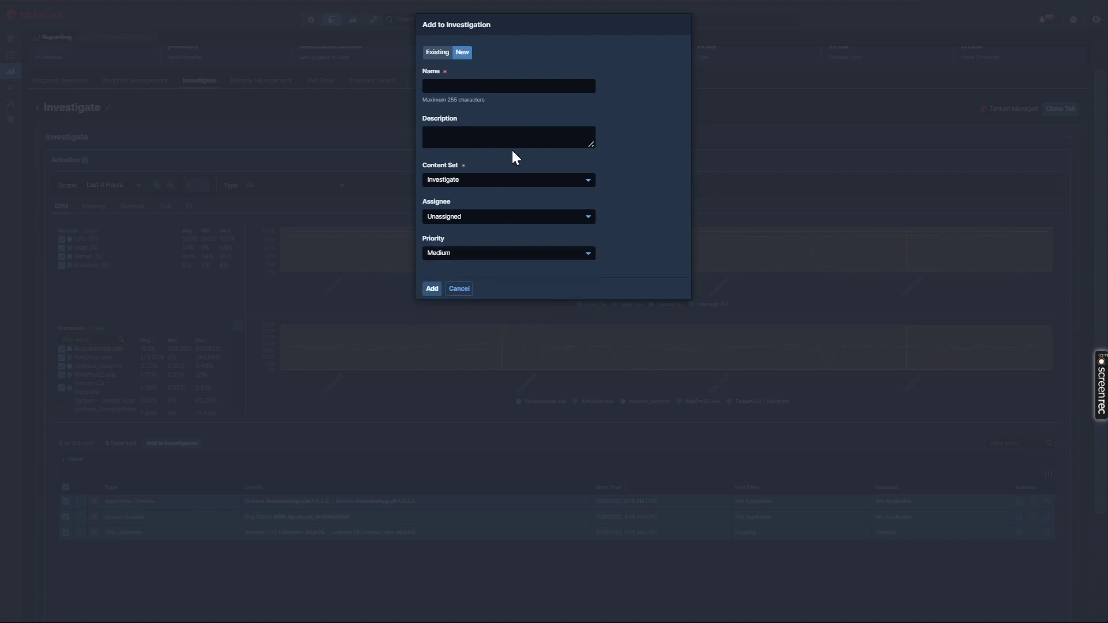
text(ke)
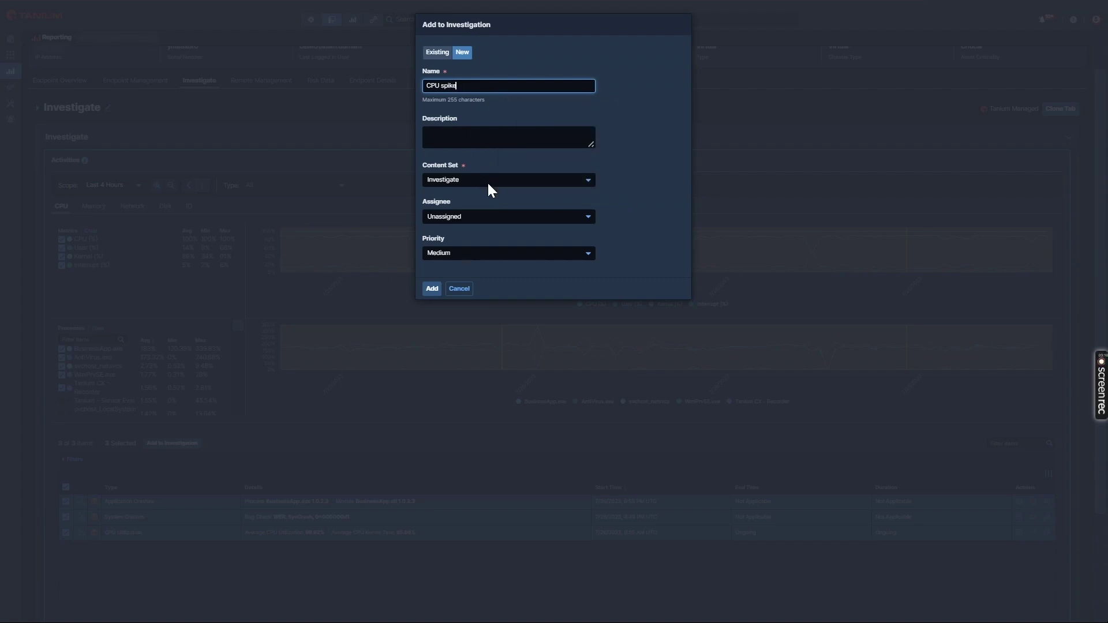
click(494, 217)
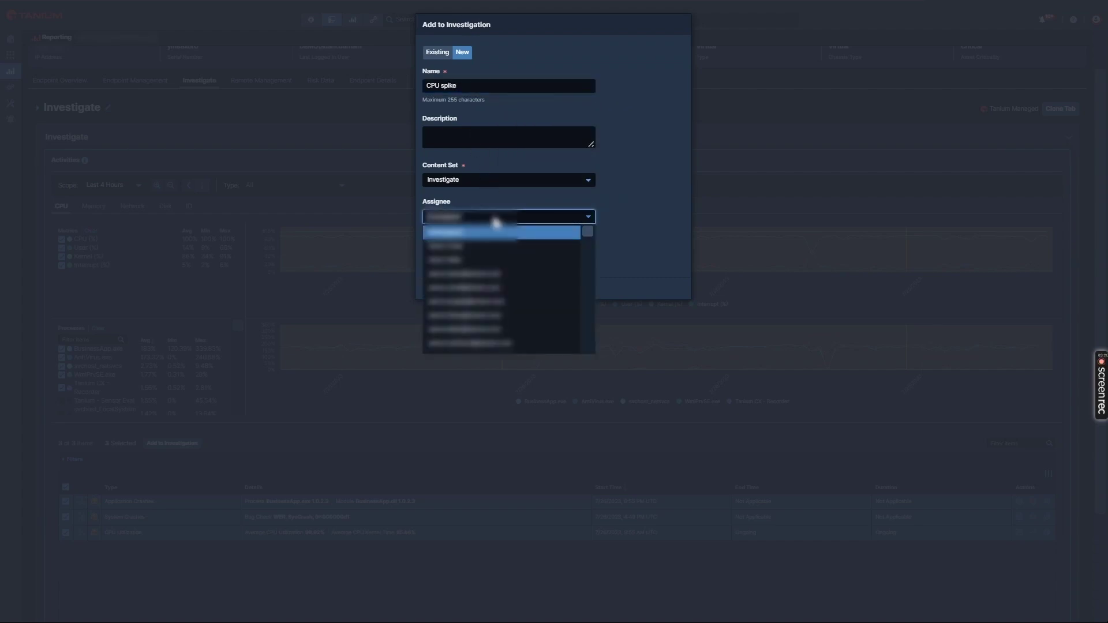
text(admi)
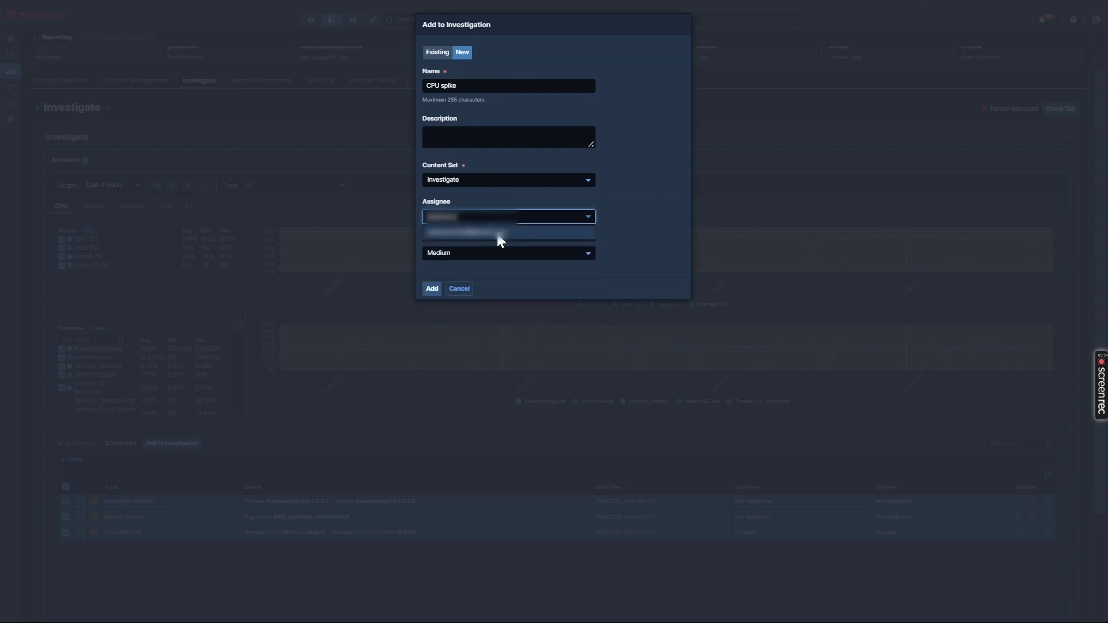
click(497, 234)
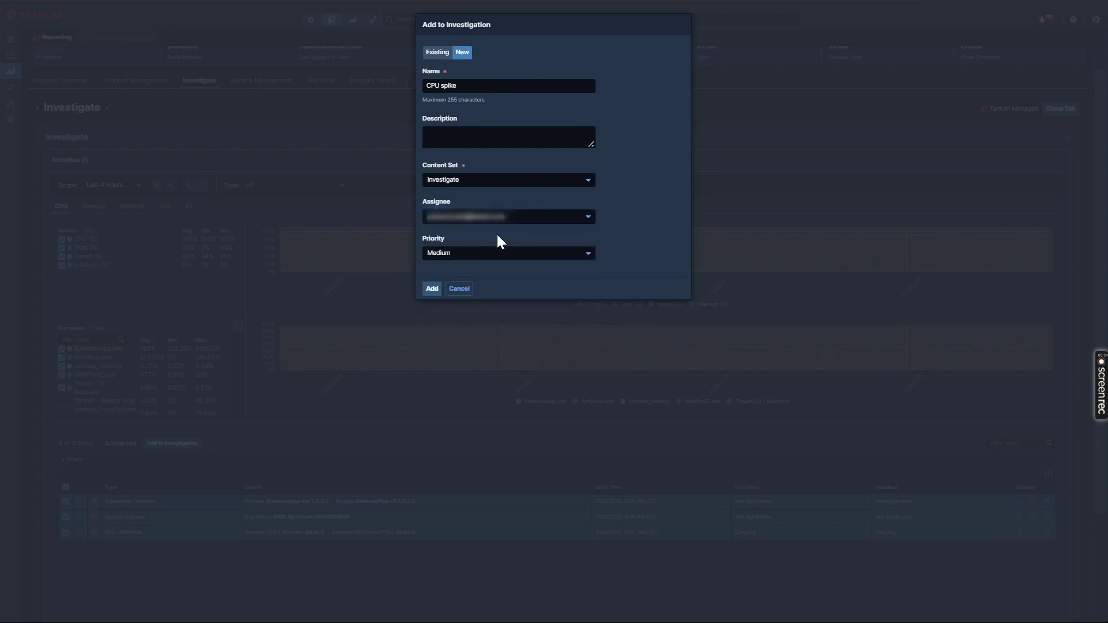
click(432, 289)
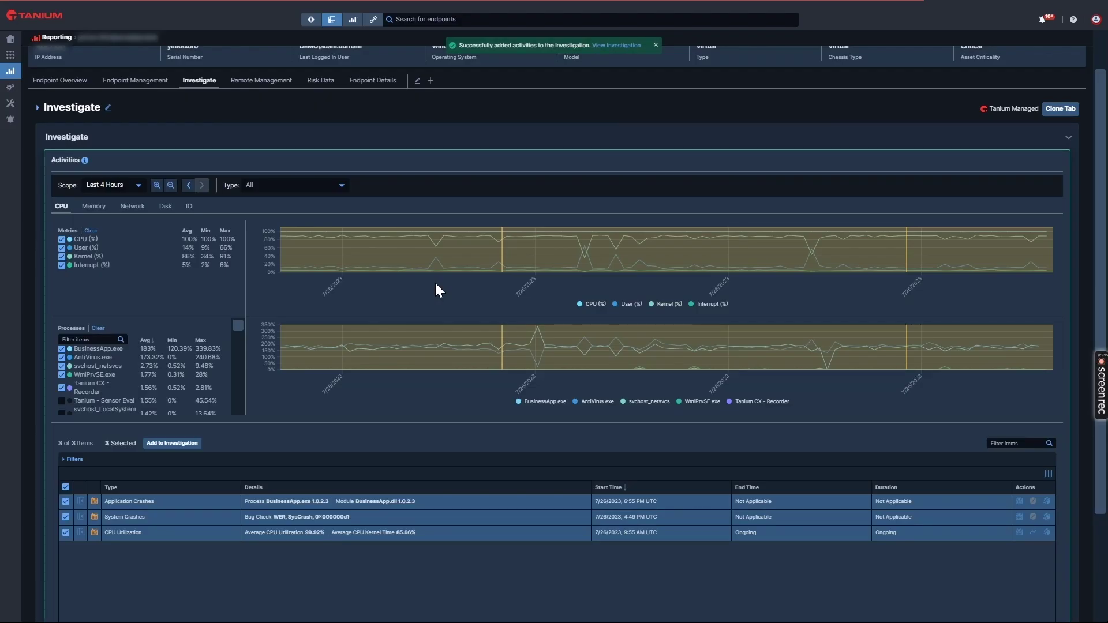
Open the CPU spike investigation and examine the events on its activities timeline
scroll(436, 290, up, 1)
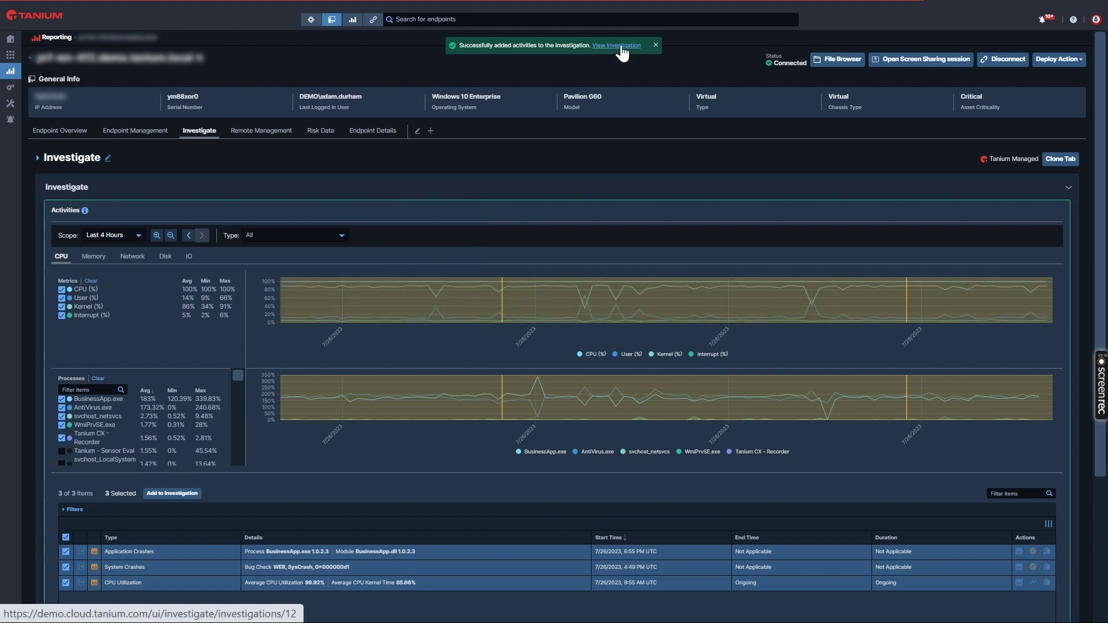
click(622, 46)
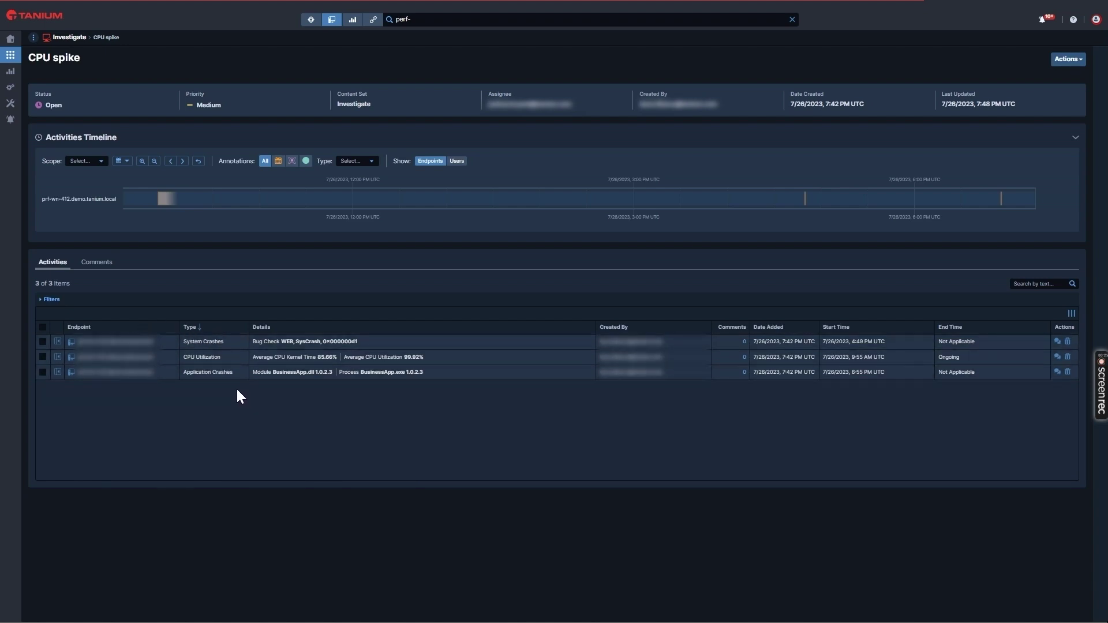
mouse_move(173, 205)
mouse_move(1004, 203)
click(293, 169)
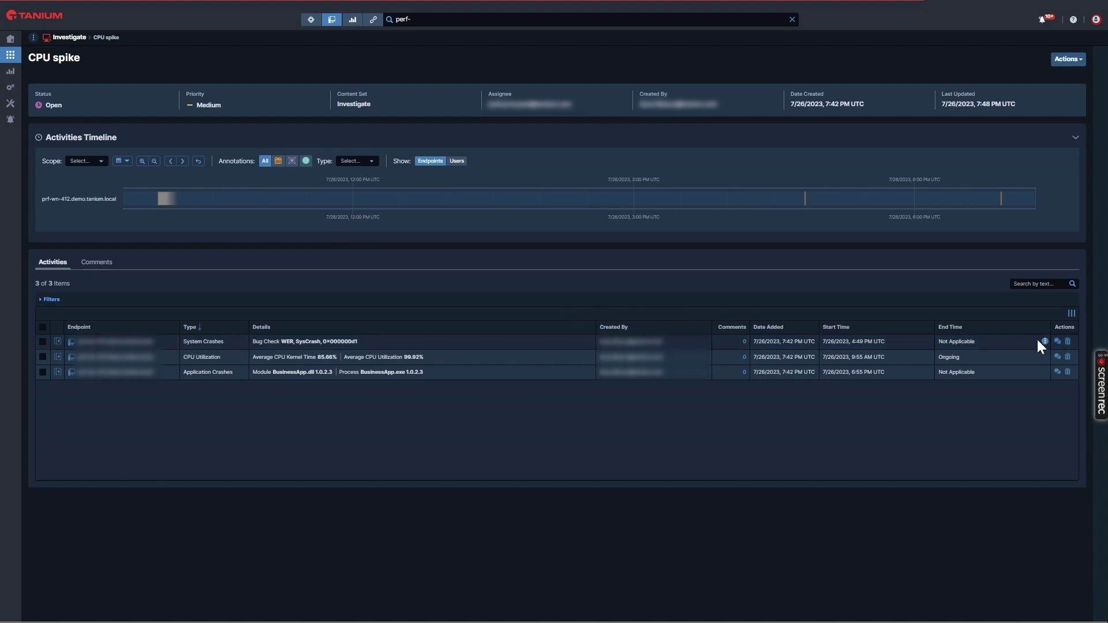
Look at the comment form for the System Crashes activity without adding one, and read the investigation's comments
click(1058, 342)
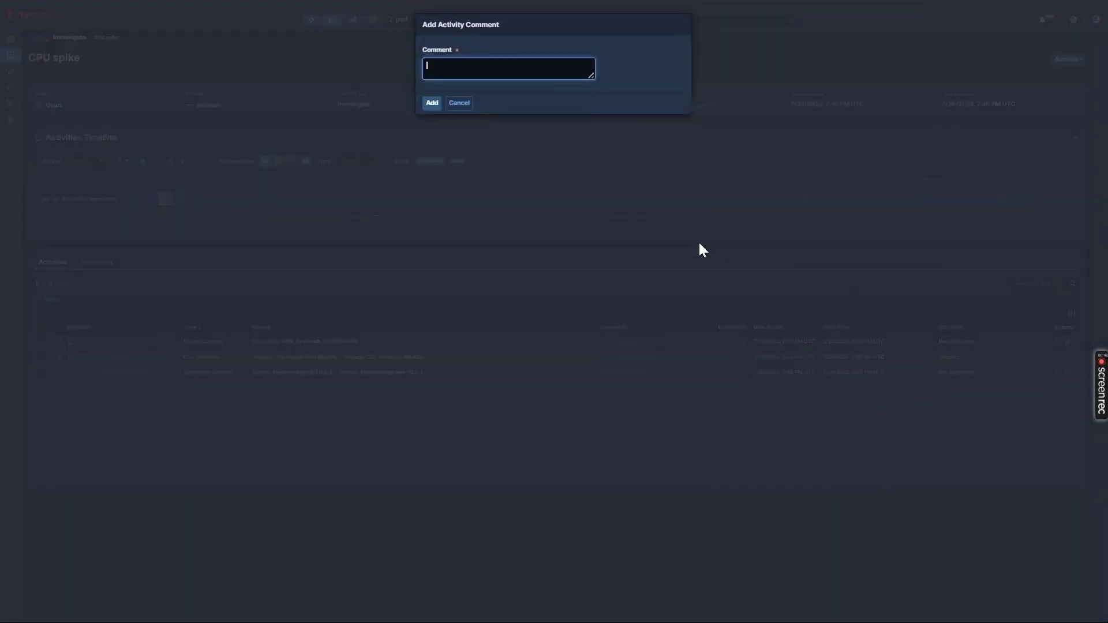
click(457, 105)
click(99, 263)
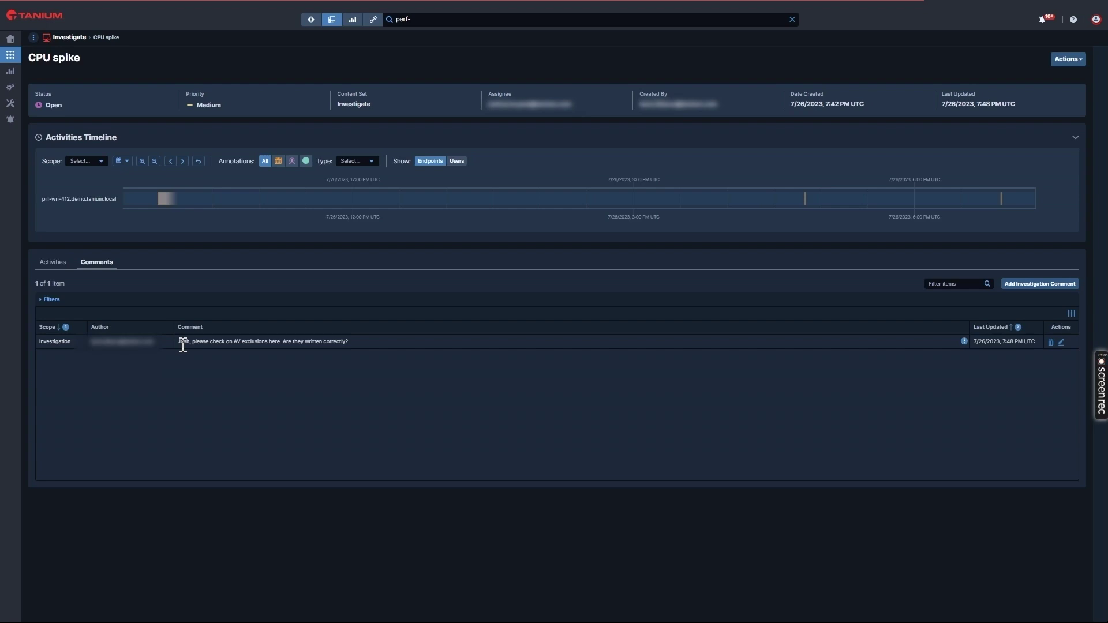
click(52, 267)
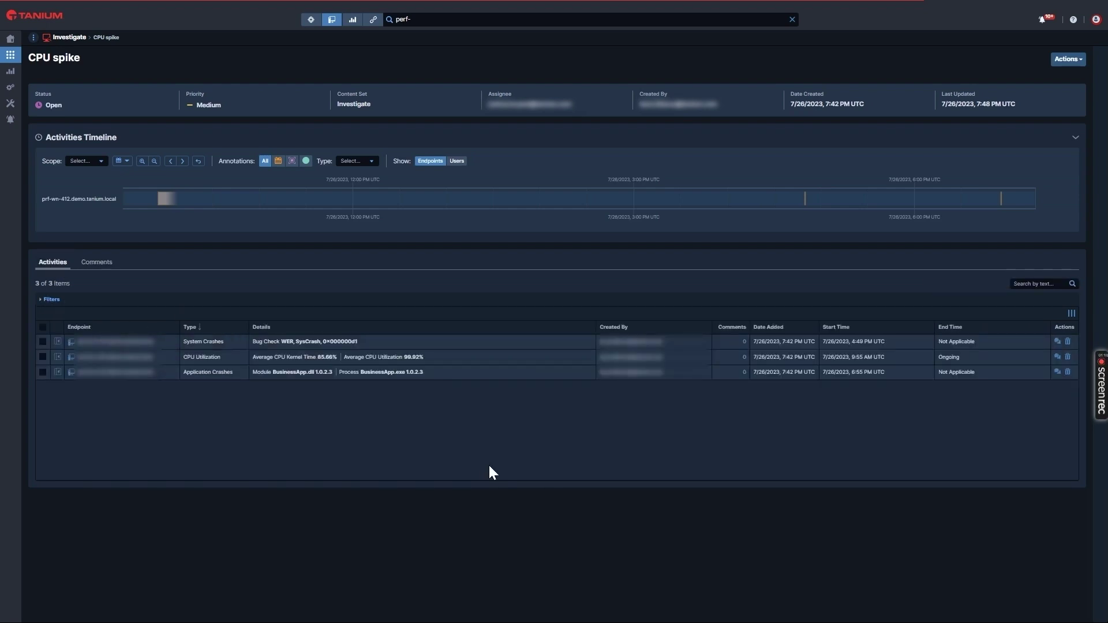
Open the Investigate overview and filter the investigations list by the second assignee in the Assignee chart
click(72, 38)
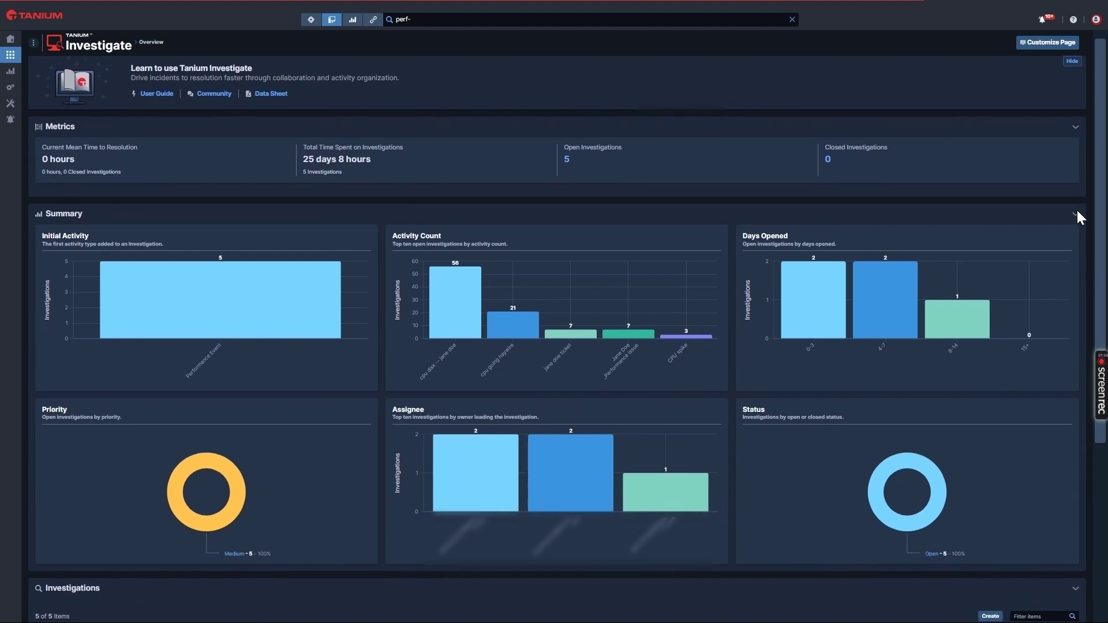
scroll(1078, 211, down, 1)
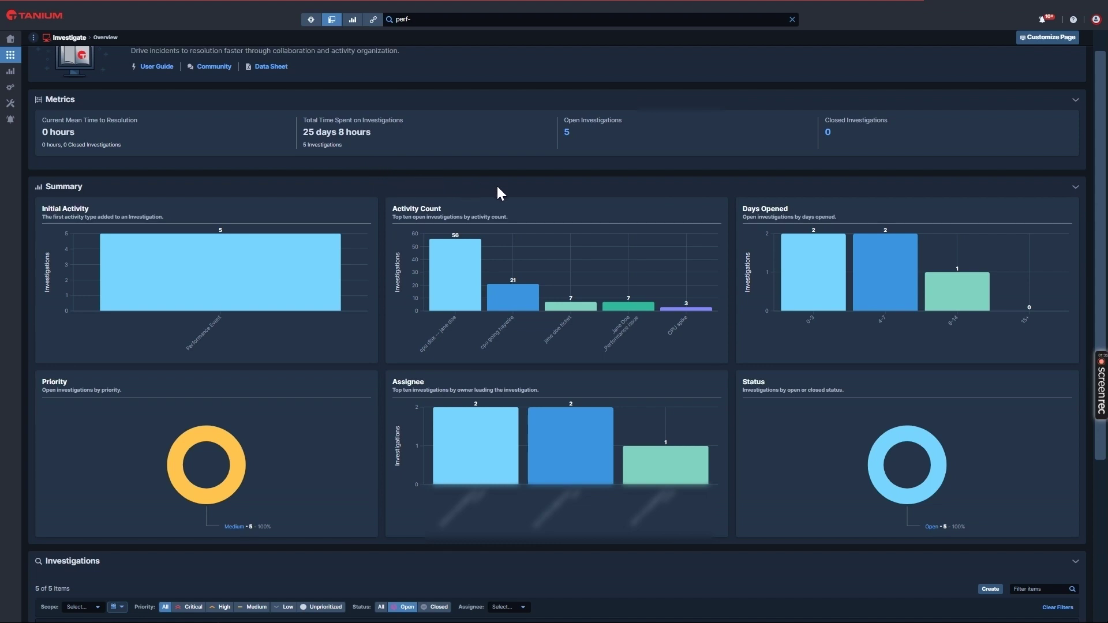
scroll(647, 203, down, 1)
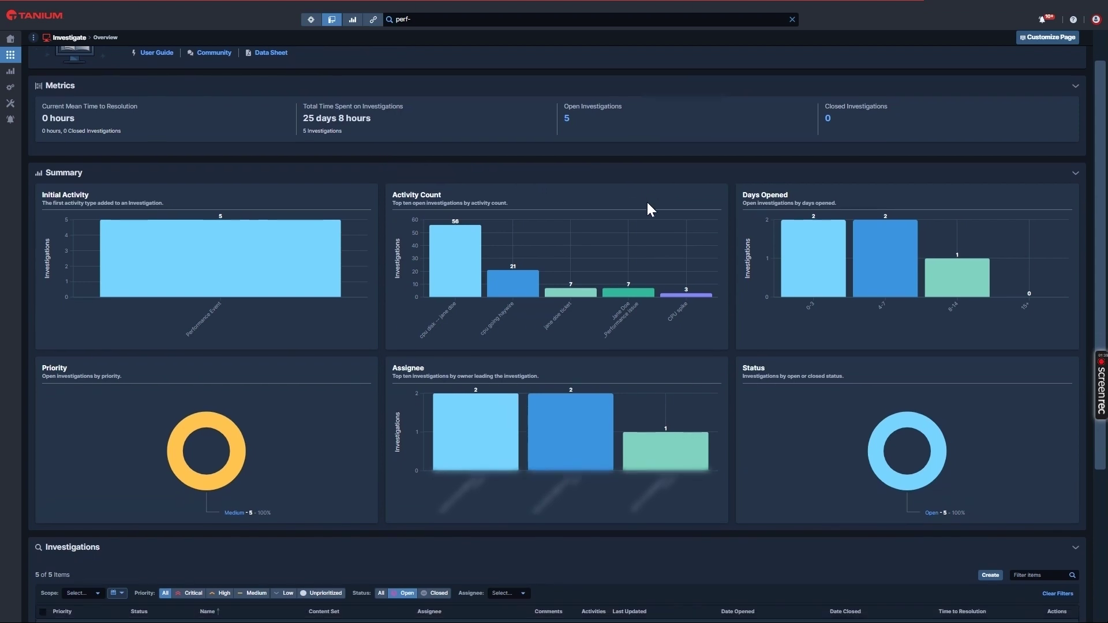
scroll(648, 203, down, 1)
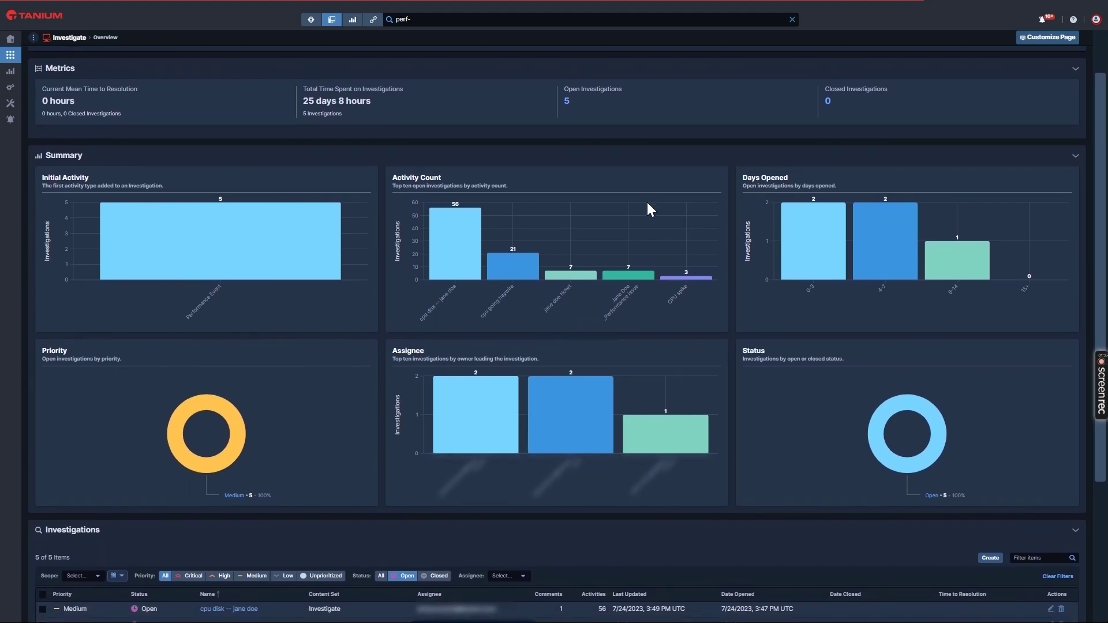
mouse_move(574, 423)
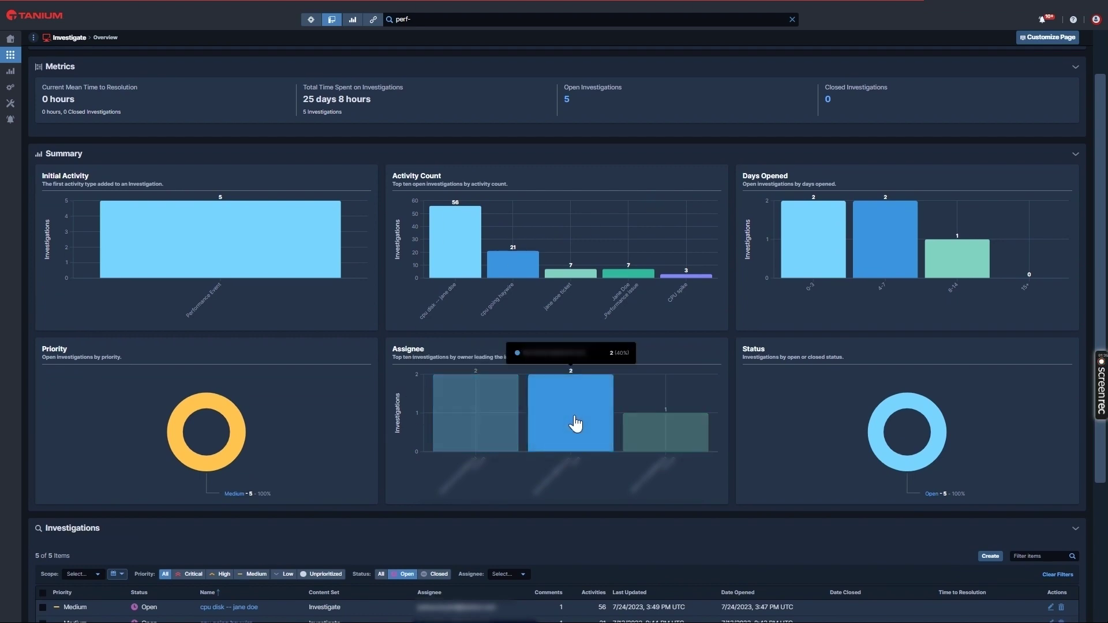
click(576, 425)
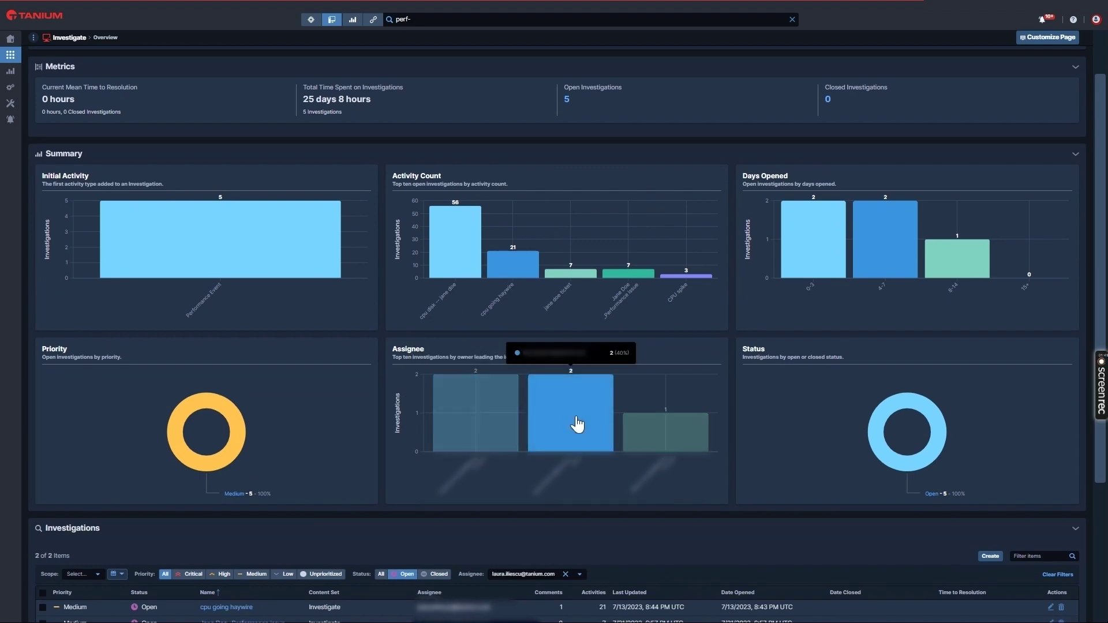
scroll(577, 425, down, 1)
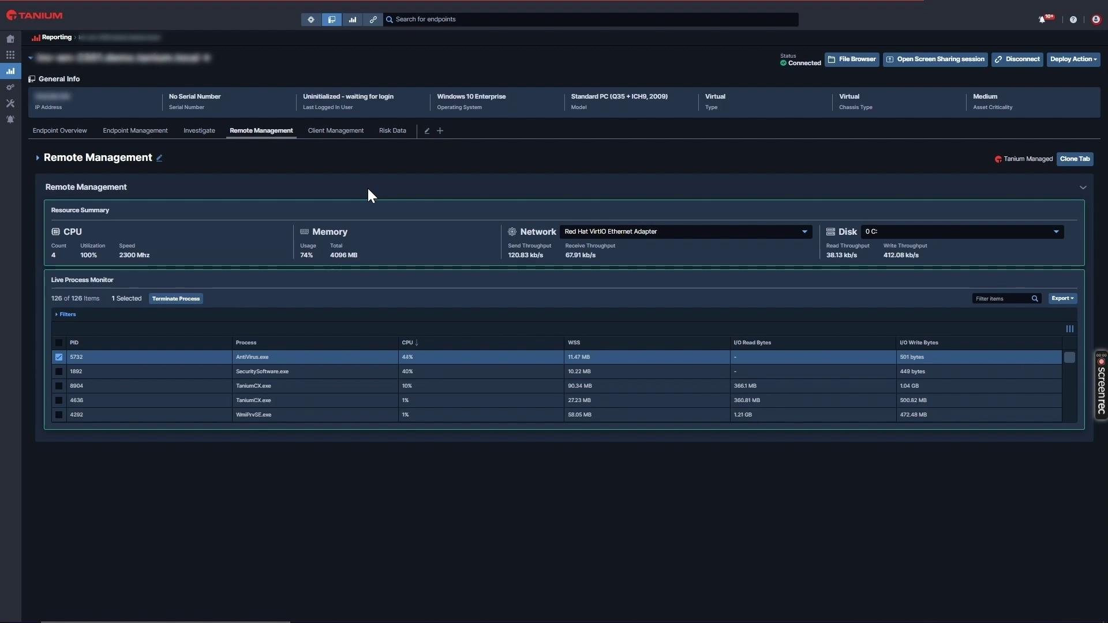
Browse the endpoint's files remotely and view the contents of C:\DumpStack.log
click(865, 60)
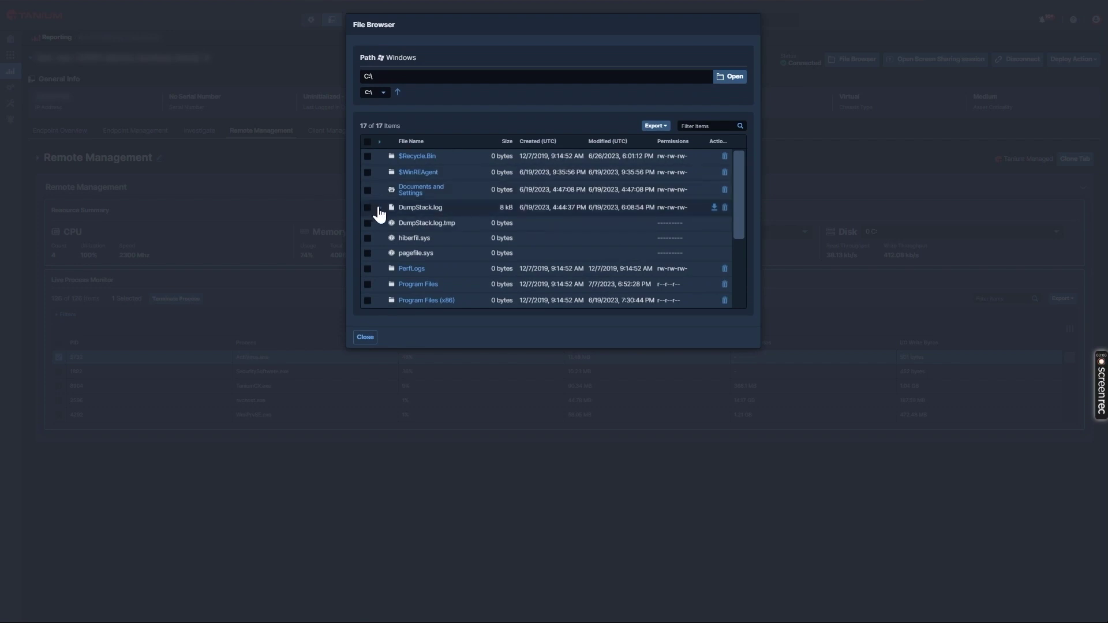
click(380, 207)
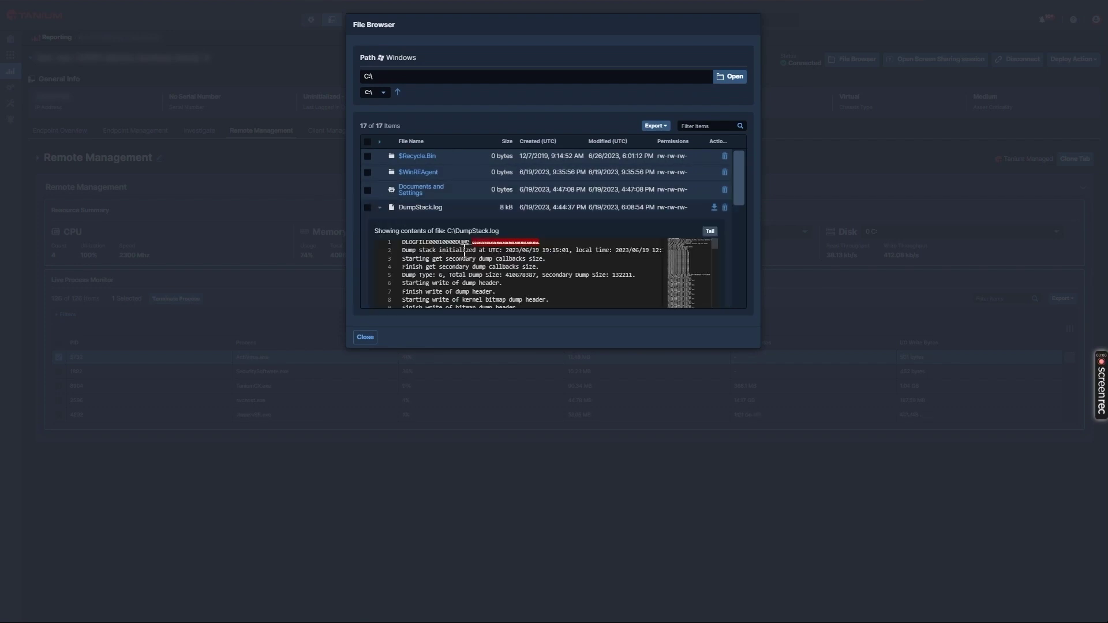
Select DumpStack.log, close the file browser, and terminate the AntiVirus.exe process in the live process monitor
click(368, 207)
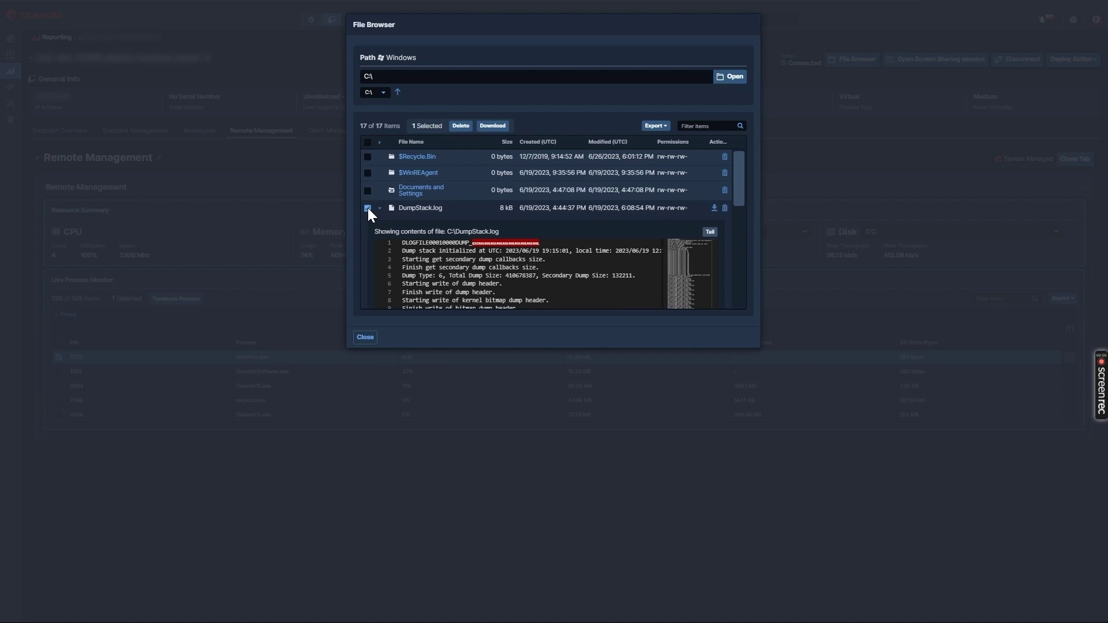
click(364, 340)
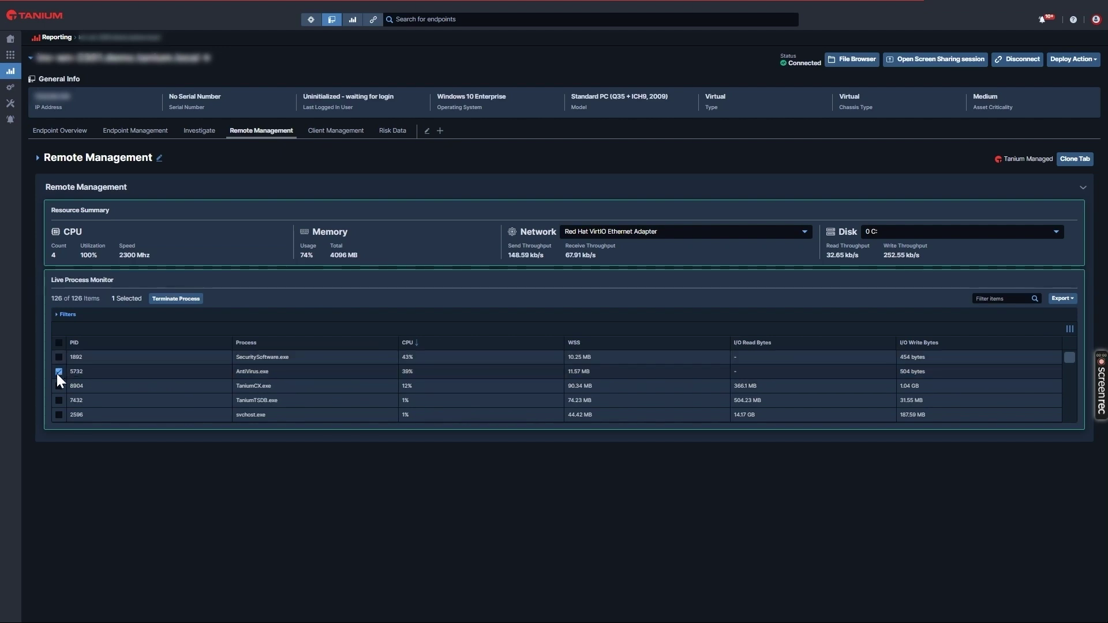
click(172, 300)
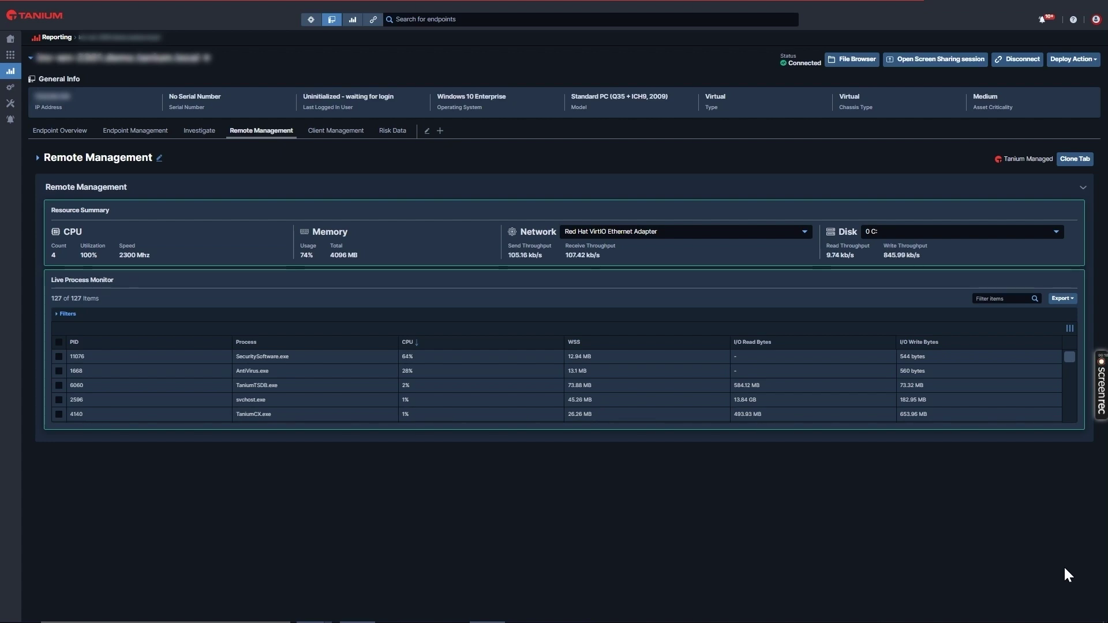
Open the one-time laptop survey in the Engage module and review its results, responses and survey questions
mouse_move(10, 55)
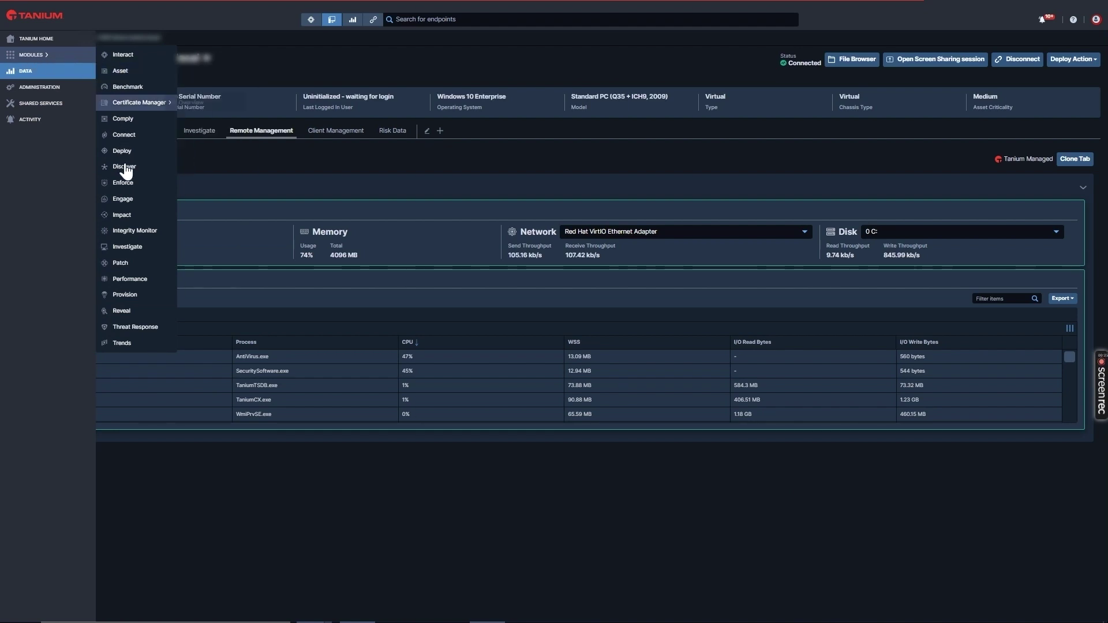
mouse_move(129, 199)
click(196, 200)
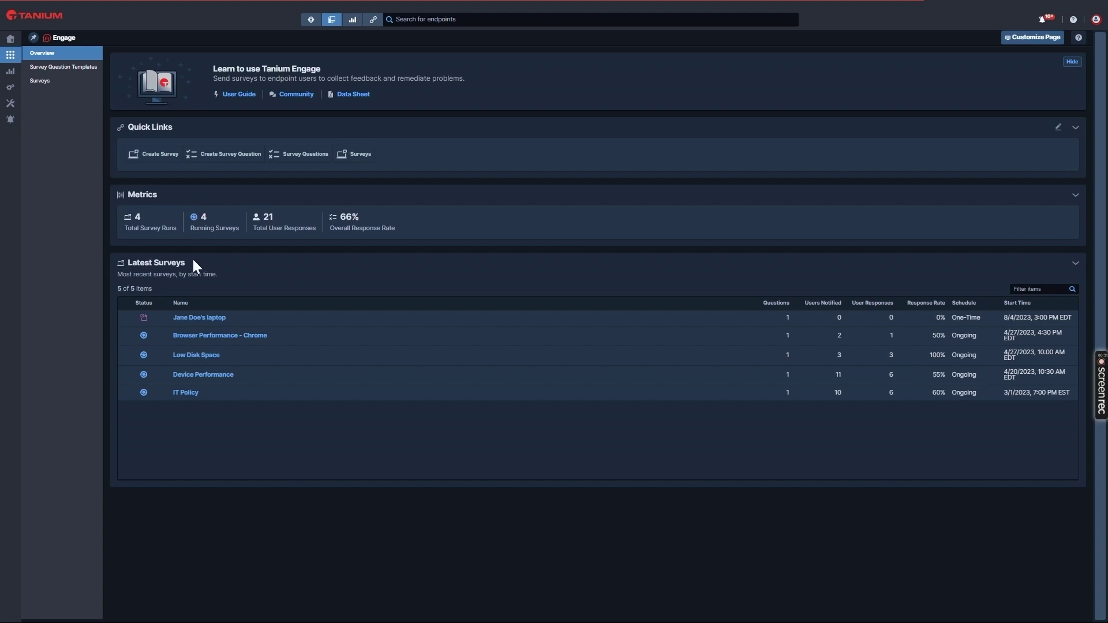
click(194, 321)
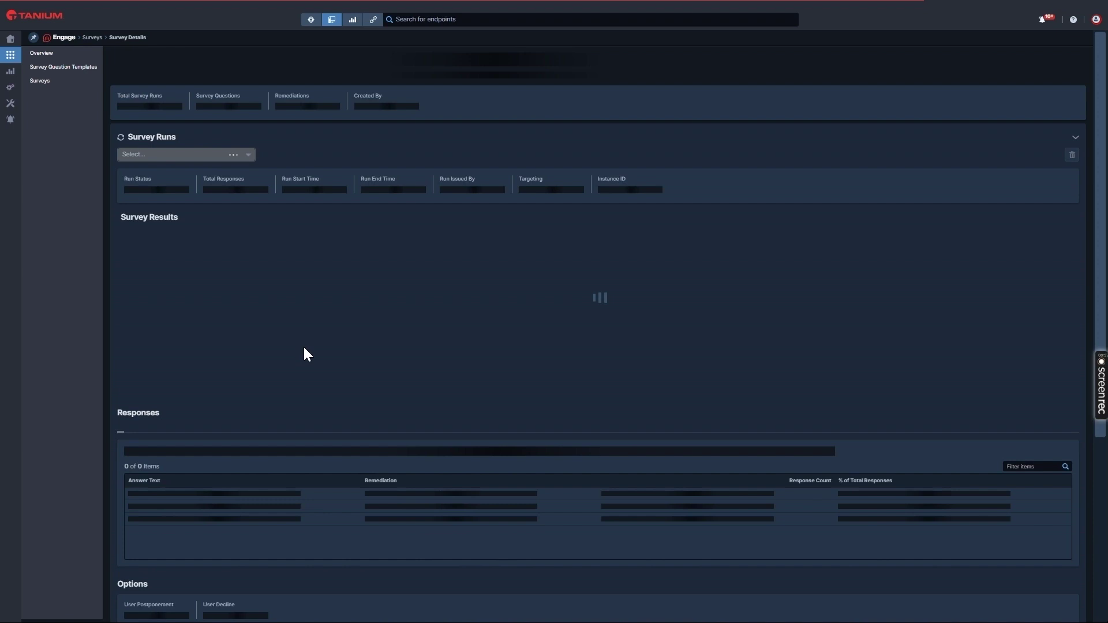
scroll(459, 438, down, 5)
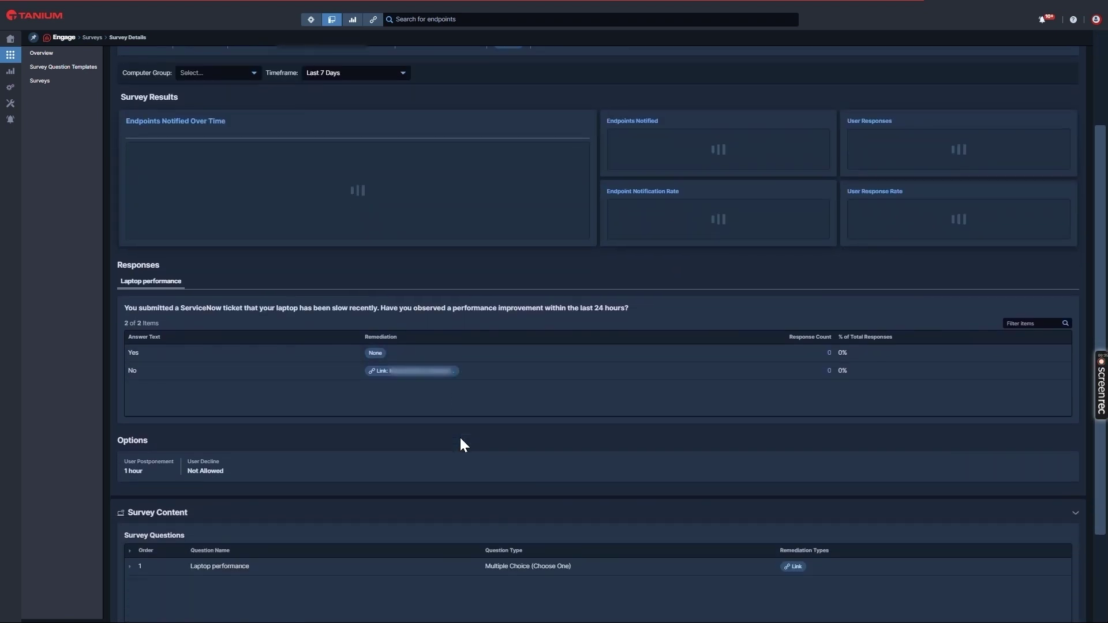
scroll(461, 440, down, 1)
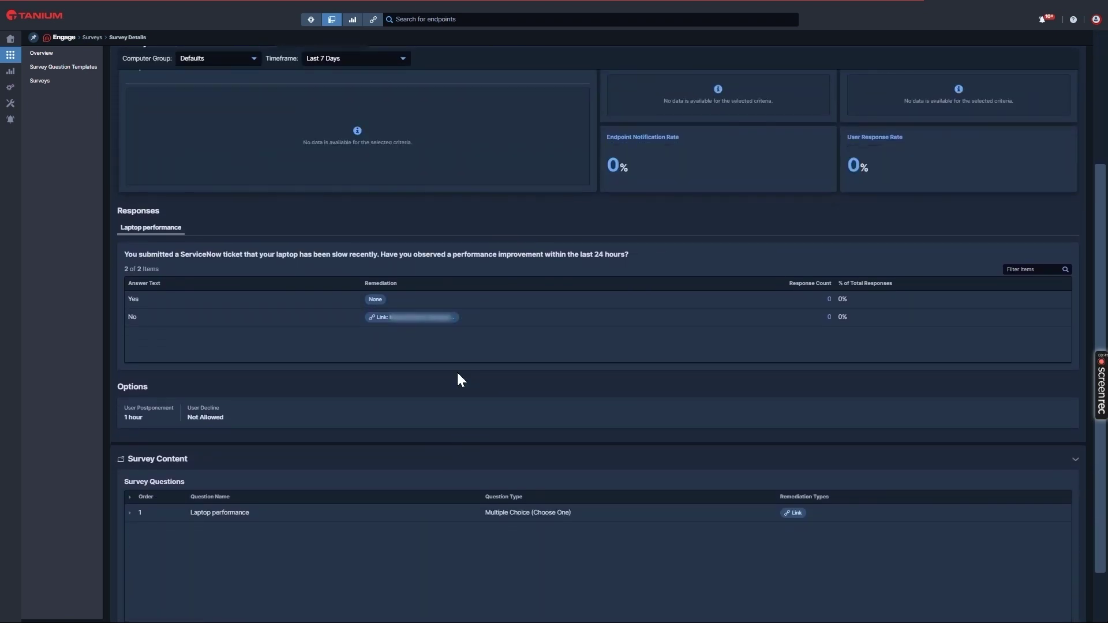